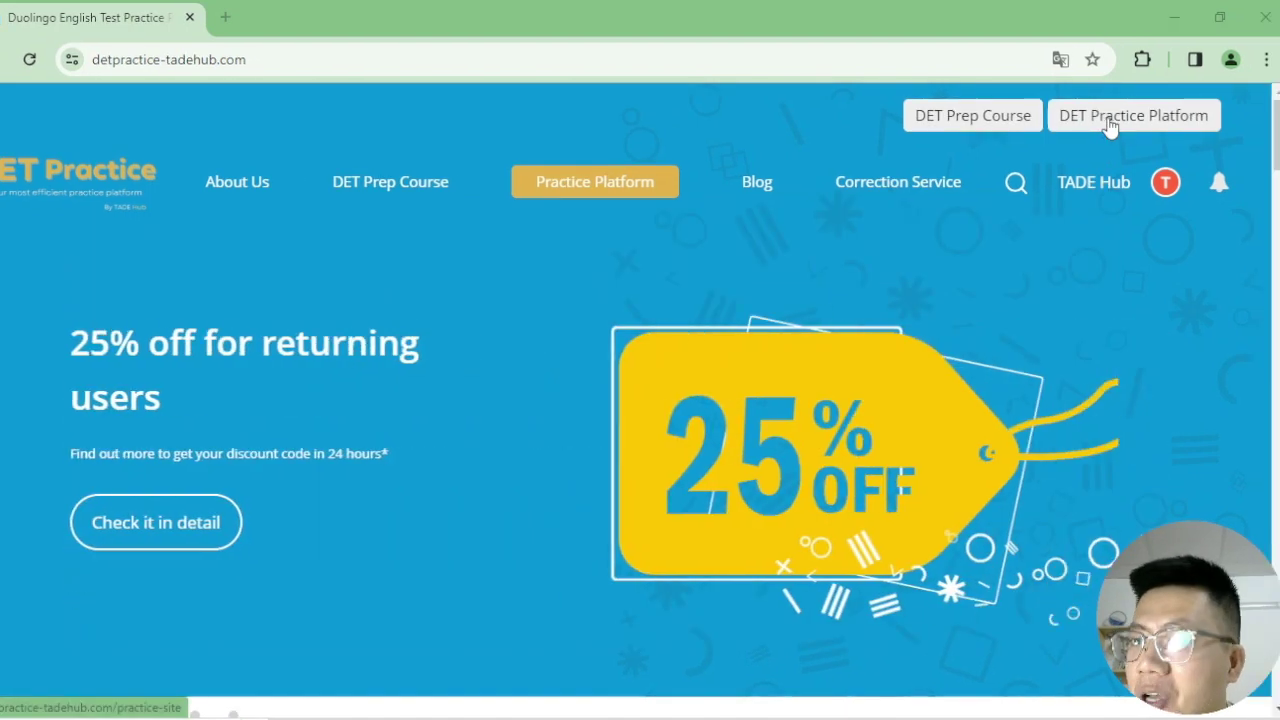
Start Level 2 Write About the Photo practice and open question #0005
{"action": "left_click", "coordinate": [1117, 125]}
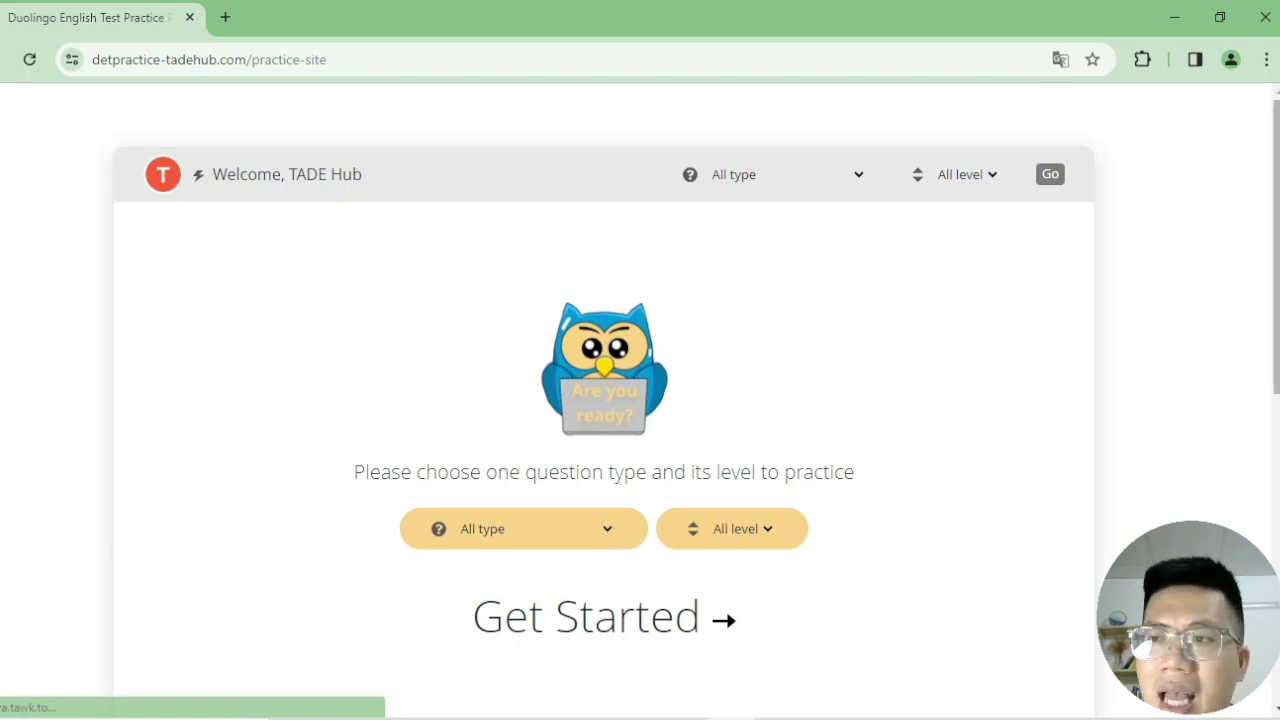
{"action": "scroll", "coordinate": [600, 490], "scroll_direction": "down", "scroll_amount": 1}
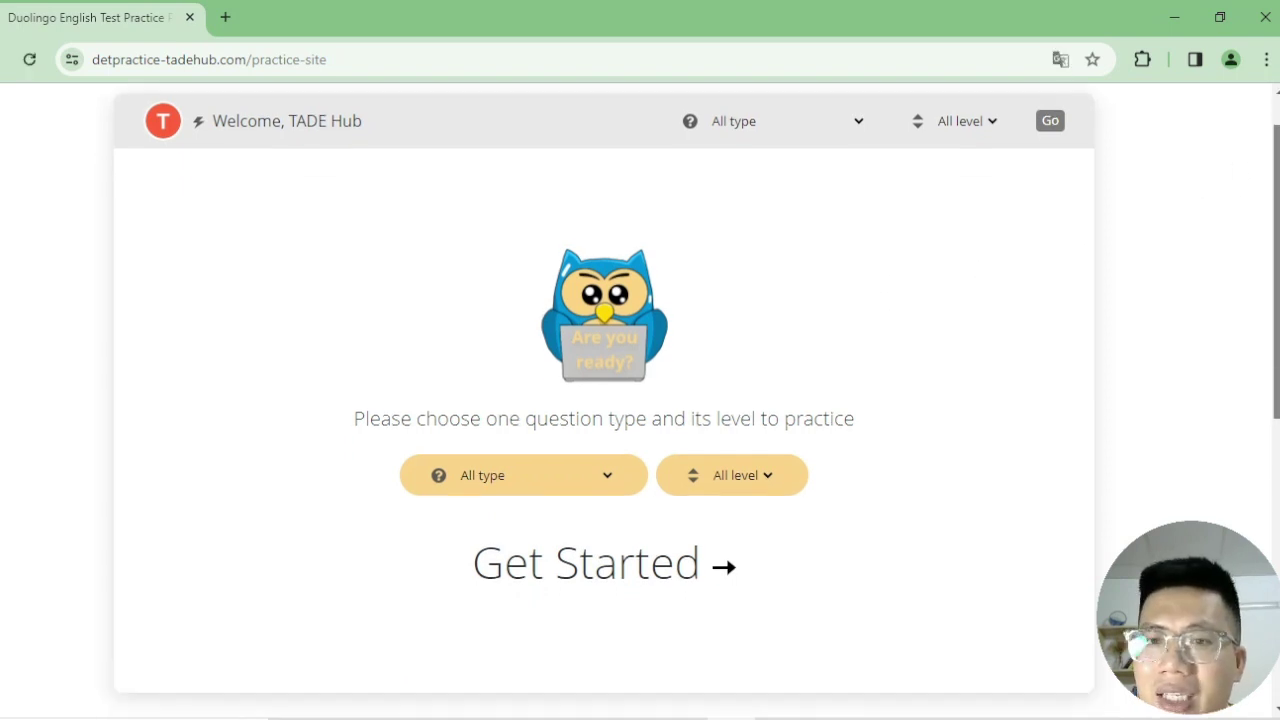
{"action": "left_click", "coordinate": [590, 484]}
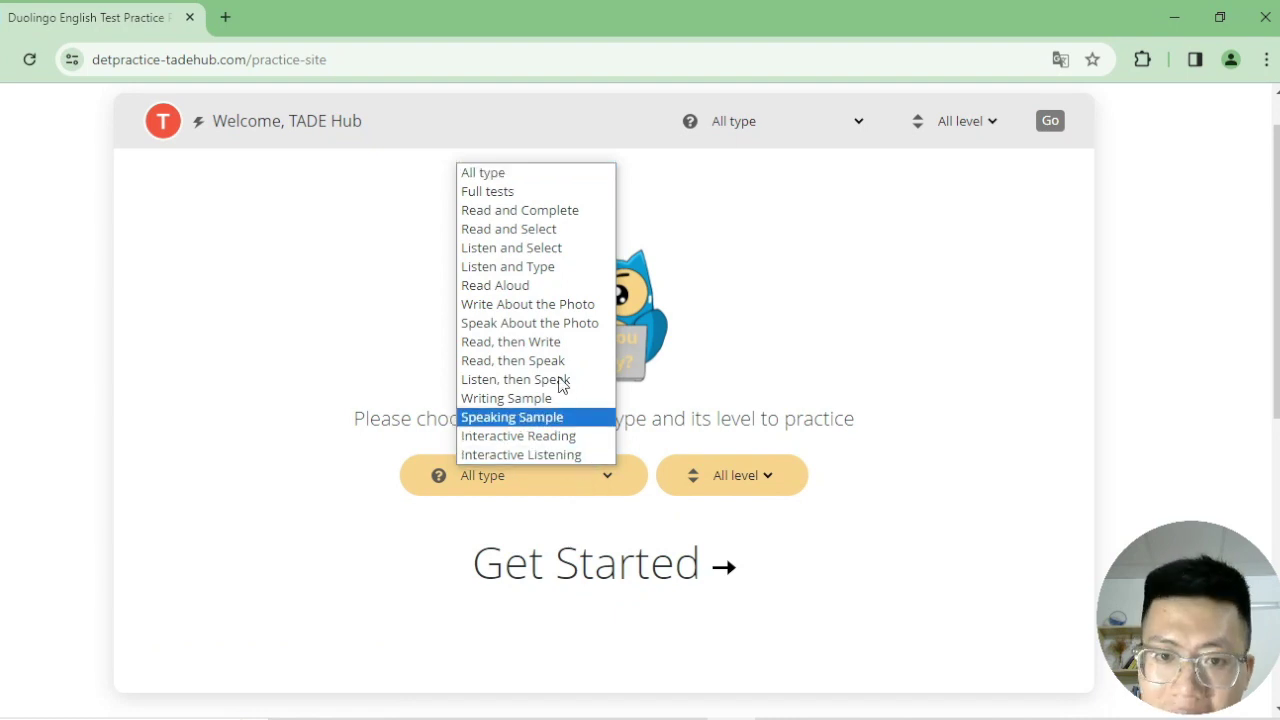
{"action": "left_click", "coordinate": [549, 316]}
{"action": "left_click", "coordinate": [740, 476]}
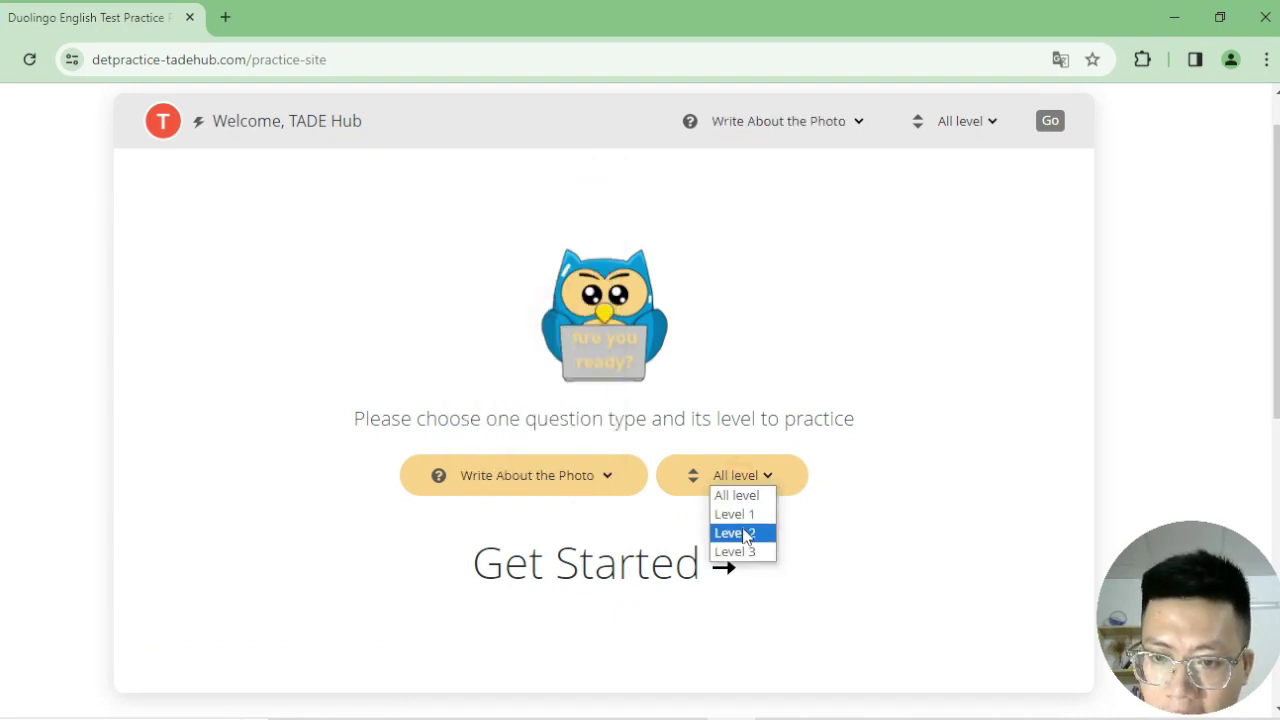
{"action": "left_click", "coordinate": [750, 533]}
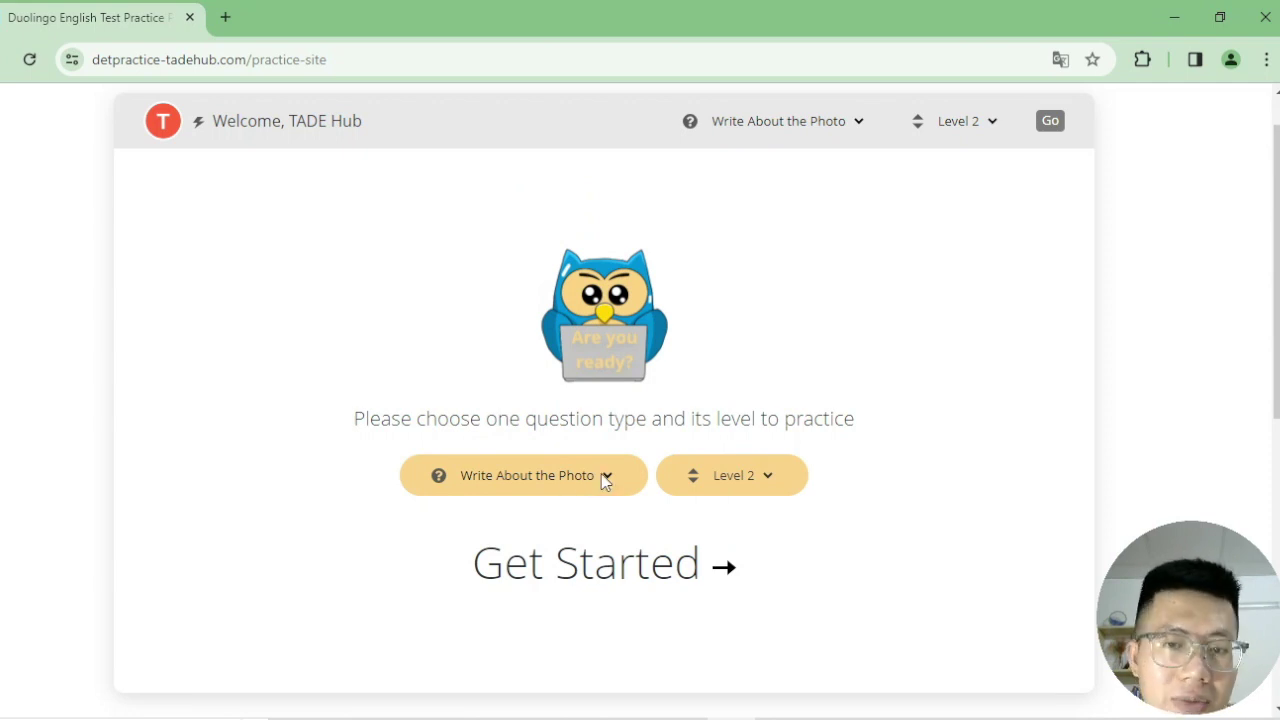
{"action": "left_click", "coordinate": [580, 563]}
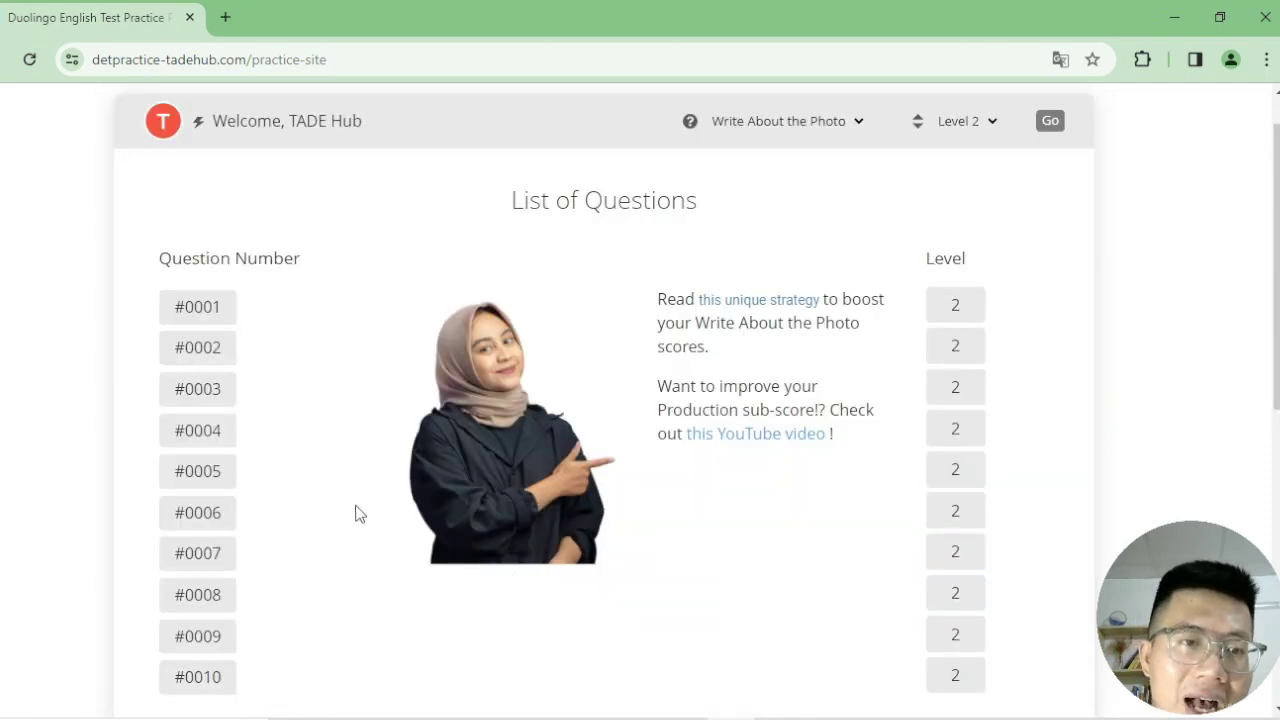
{"action": "left_click", "coordinate": [235, 486]}
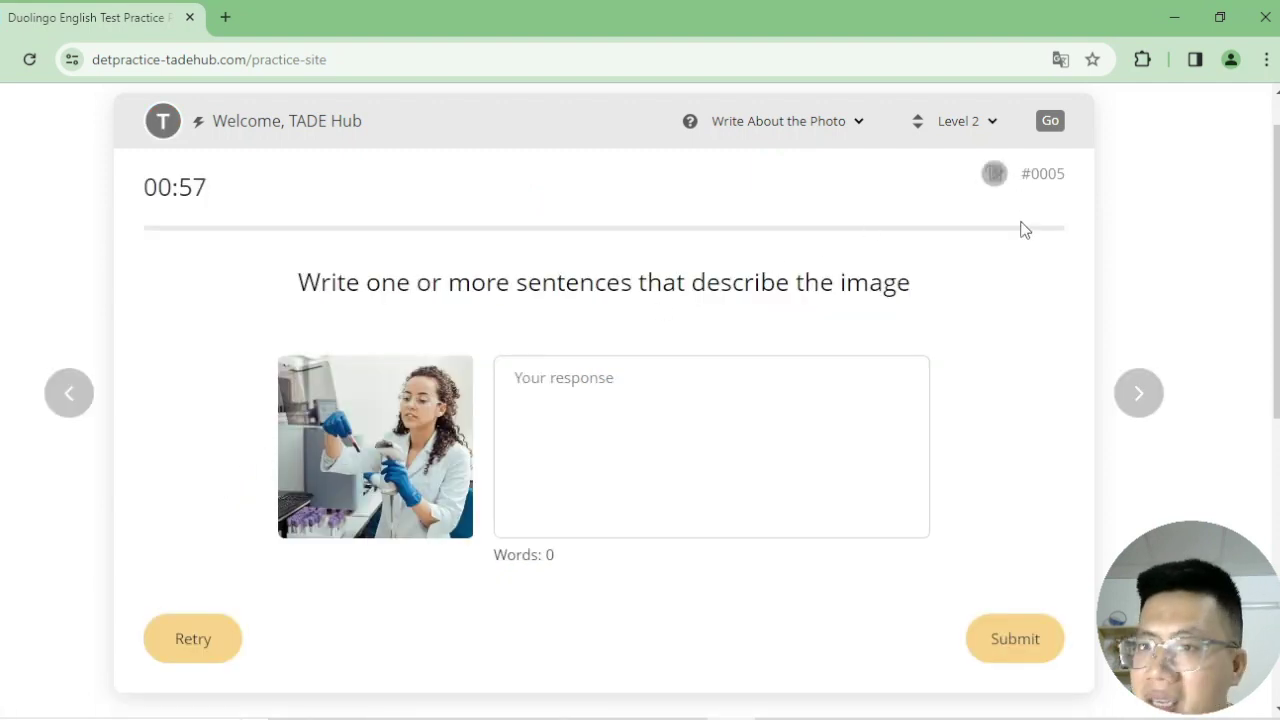
Report #0005 as a Question issue with message 'I saw this issue, please check the attachement.'
{"action": "left_click", "coordinate": [990, 176]}
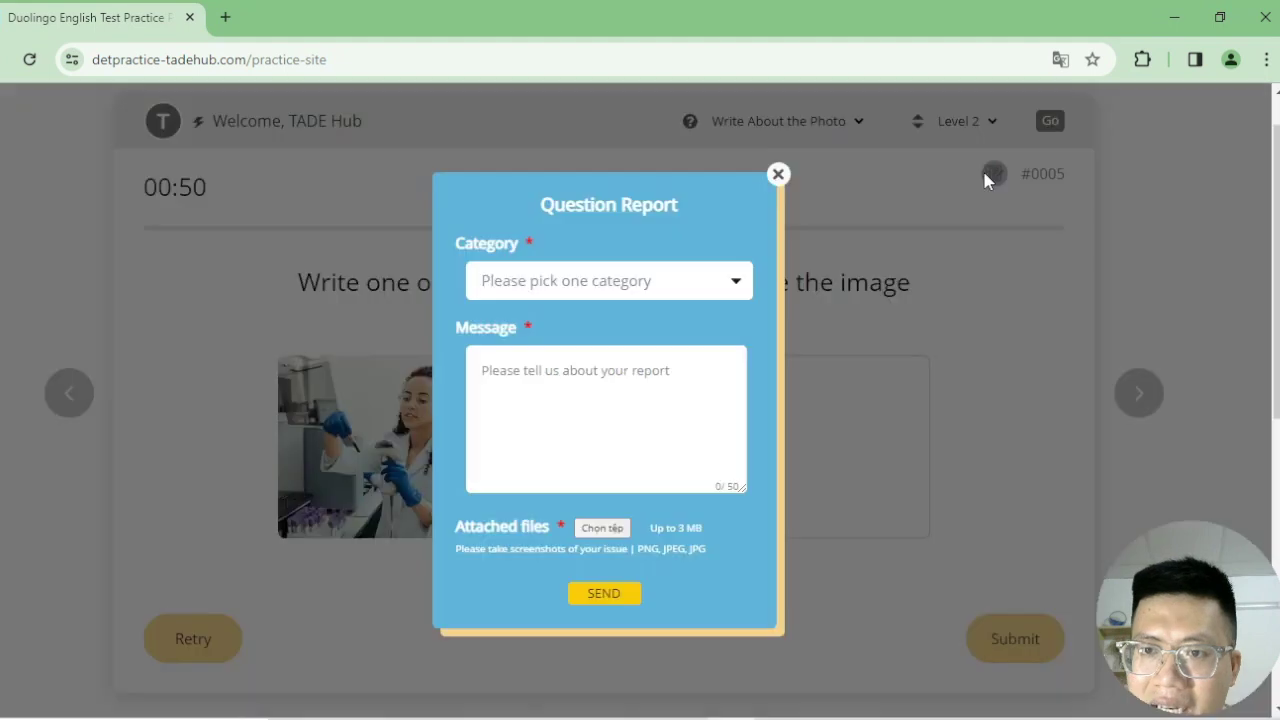
{"action": "left_click", "coordinate": [679, 281]}
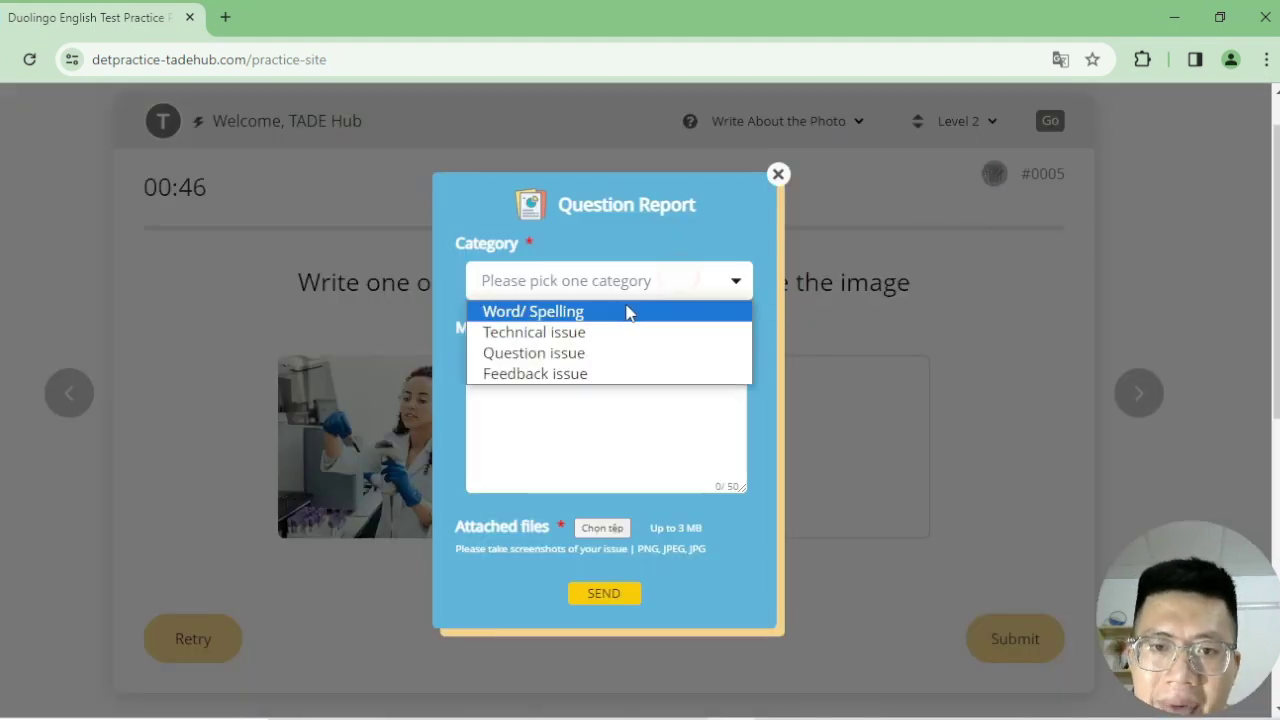
{"action": "left_click", "coordinate": [582, 355]}
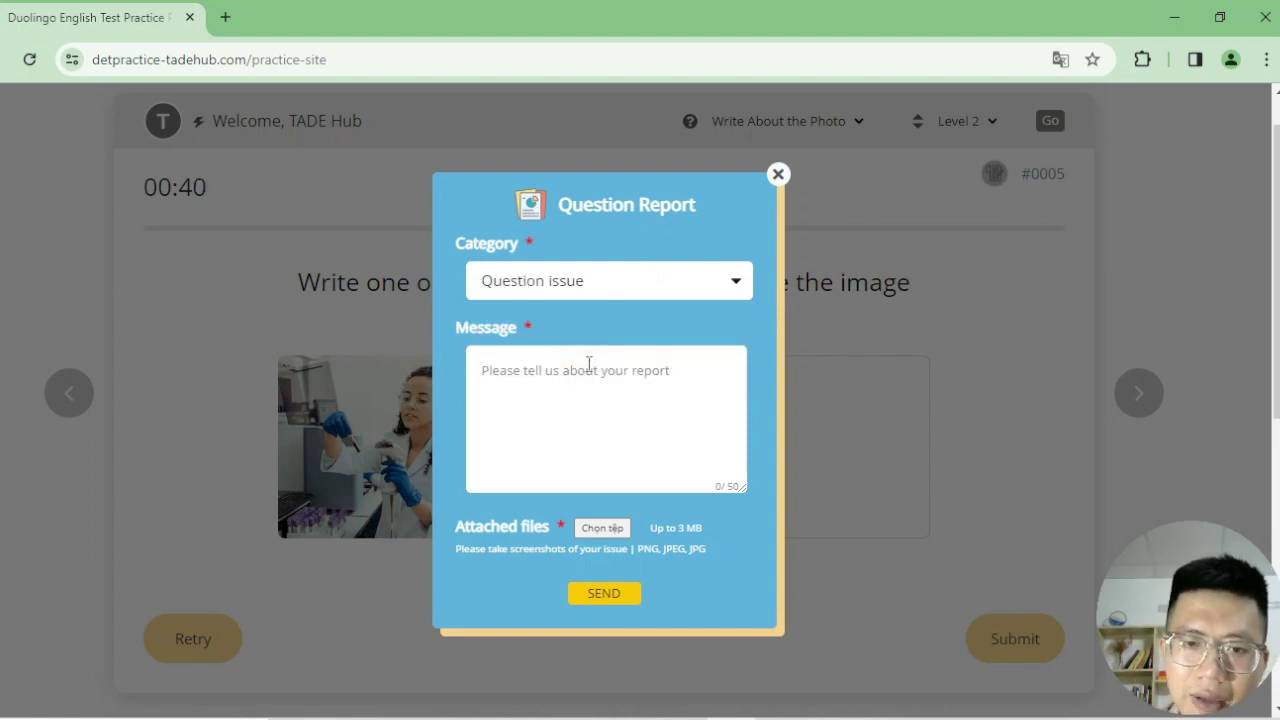
{"action": "type", "text": "I"}
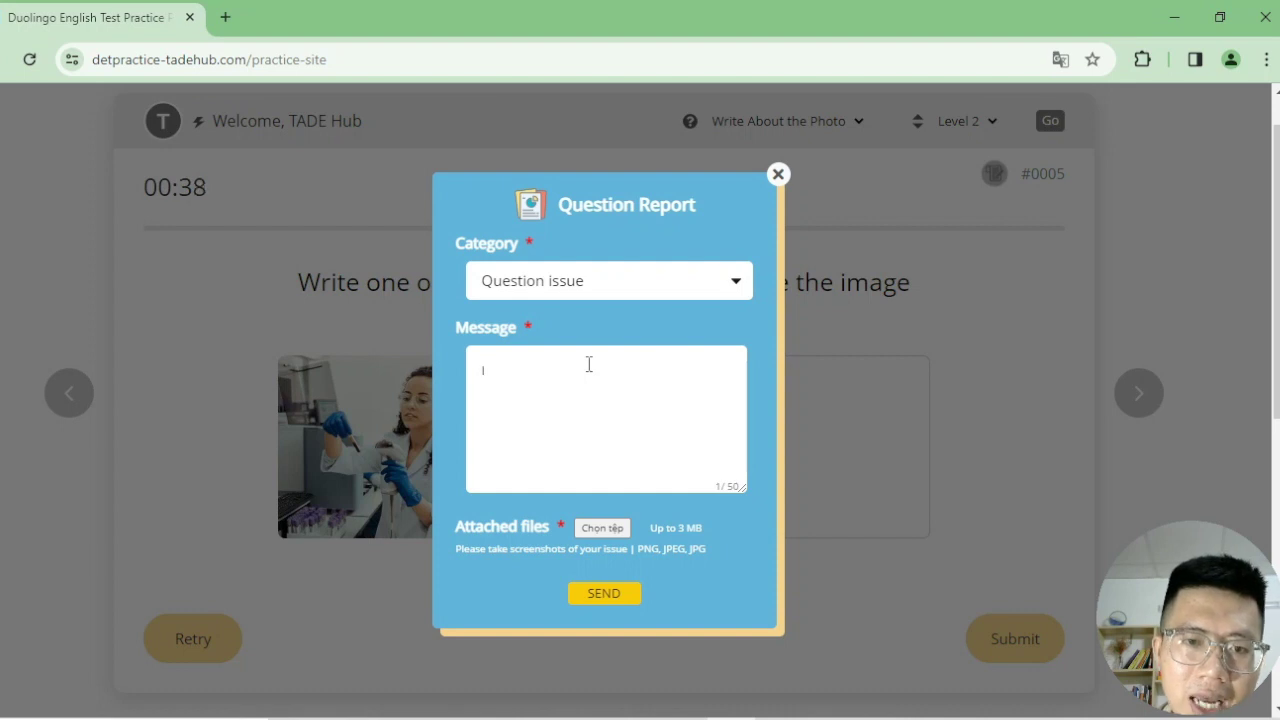
{"action": "type", "text": " saw this issue"}
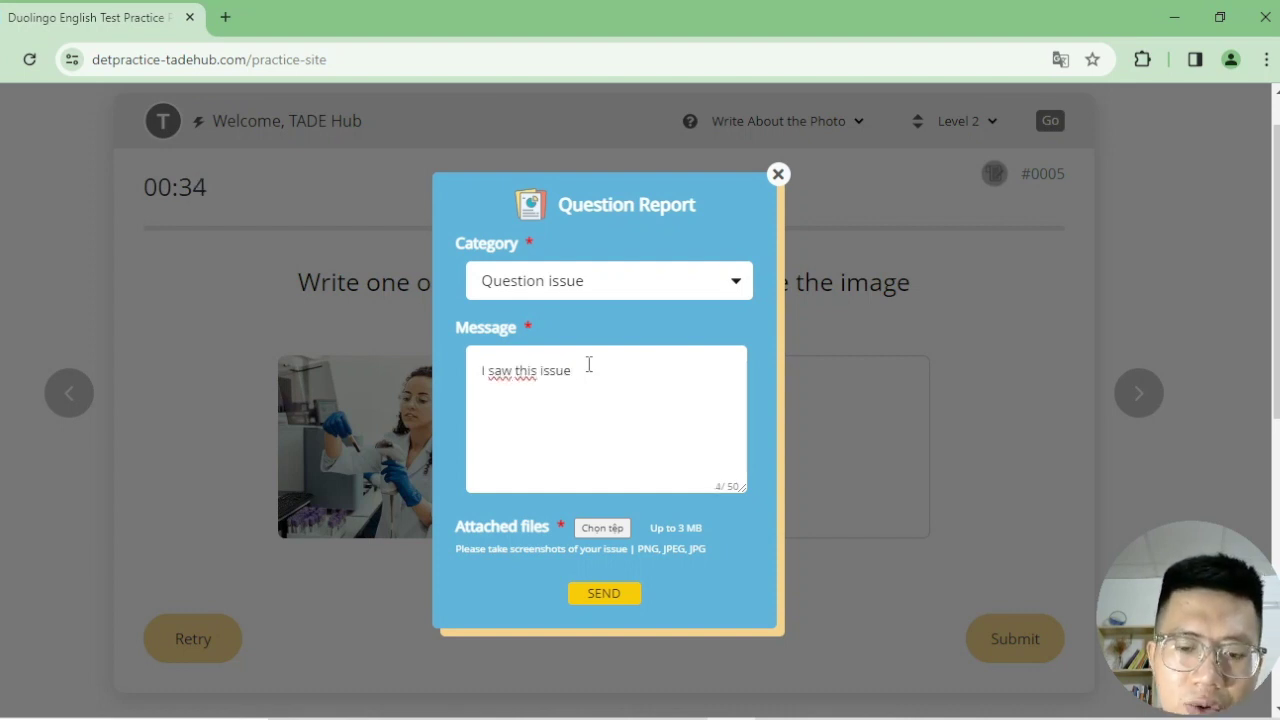
{"action": "type", "text": ", please check"}
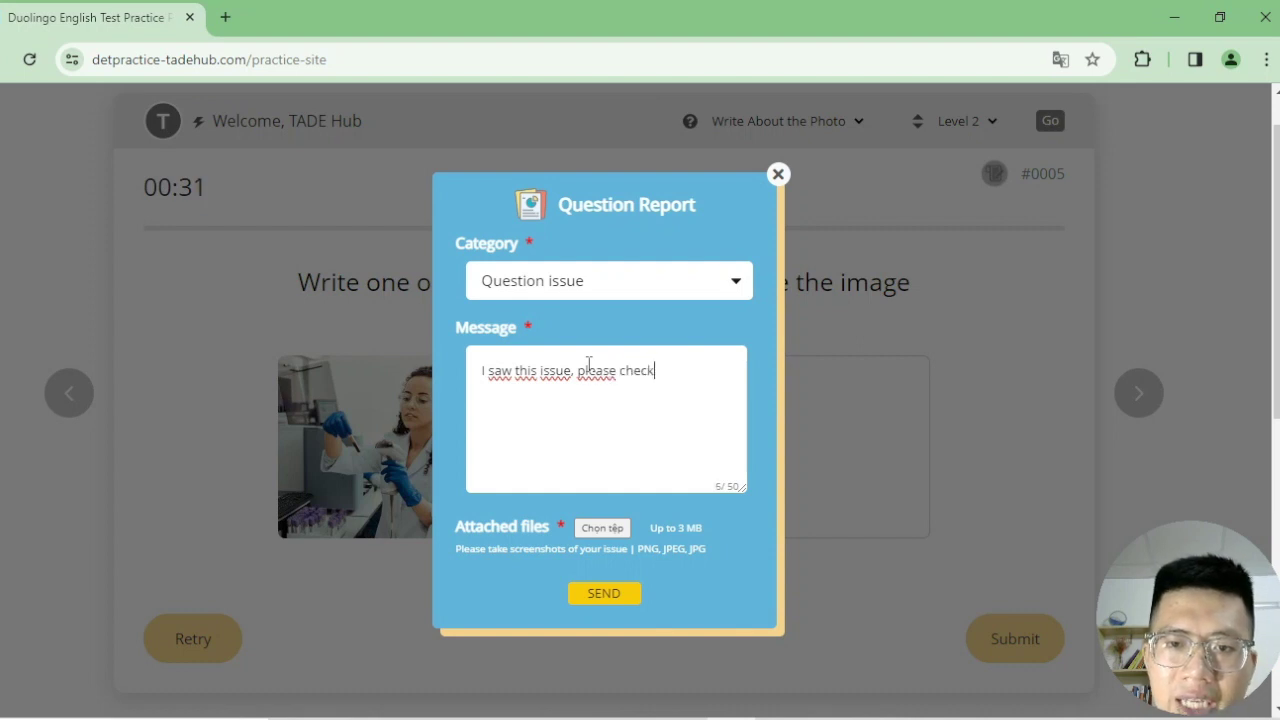
{"action": "type", "text": " the attachem"}
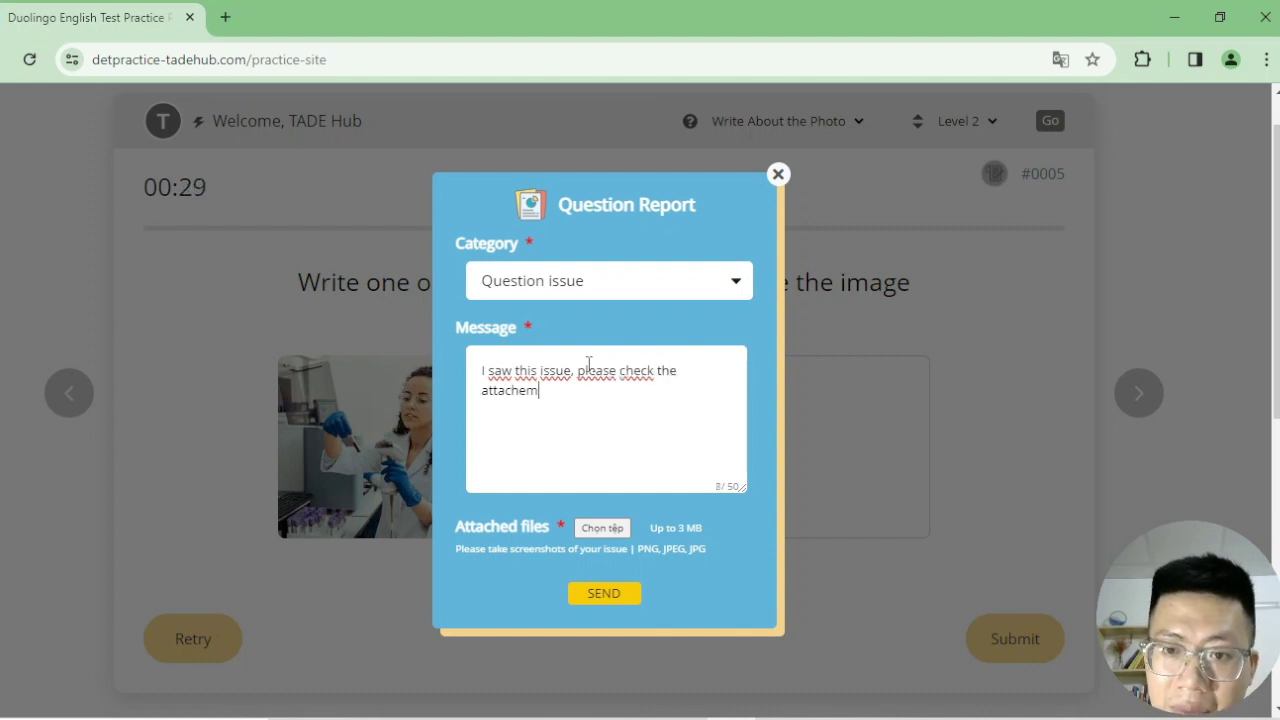
{"action": "key", "text": "BackSpace"}
{"action": "key", "text": "BackSpace"}
{"action": "type", "text": "ment."}
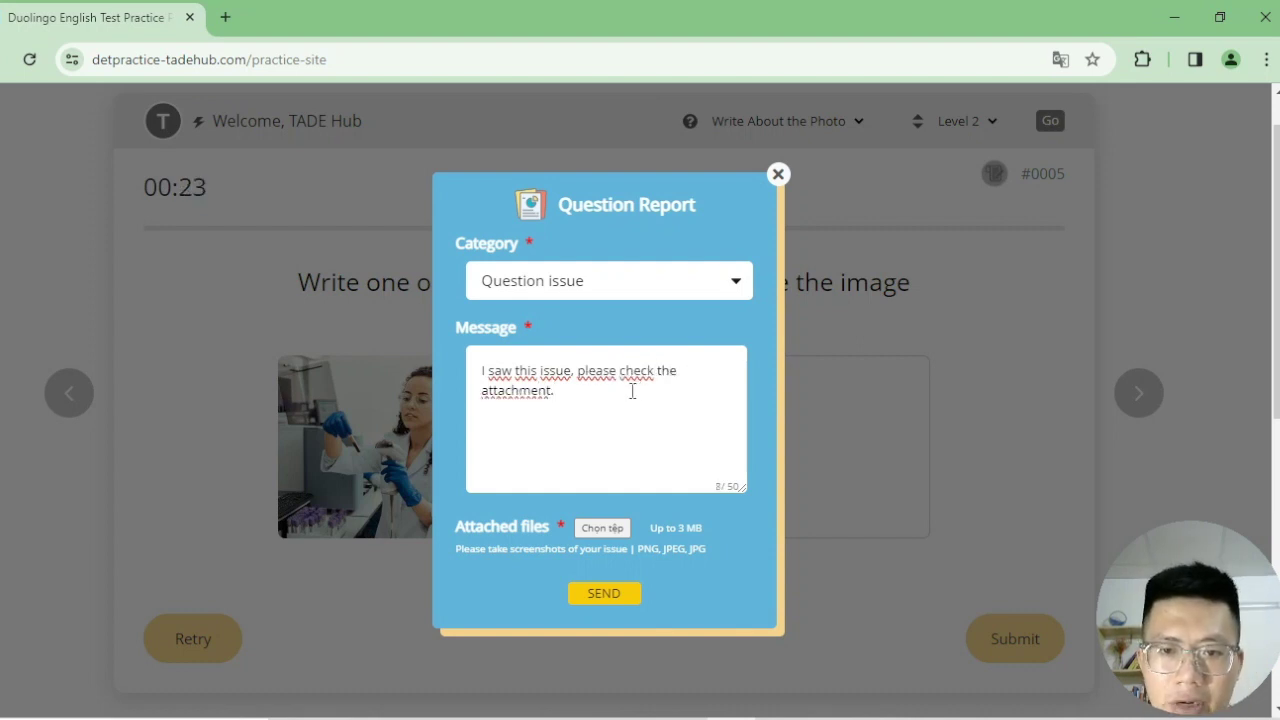
{"action": "double_click", "coordinate": [737, 488]}
{"action": "left_click", "coordinate": [731, 454]}
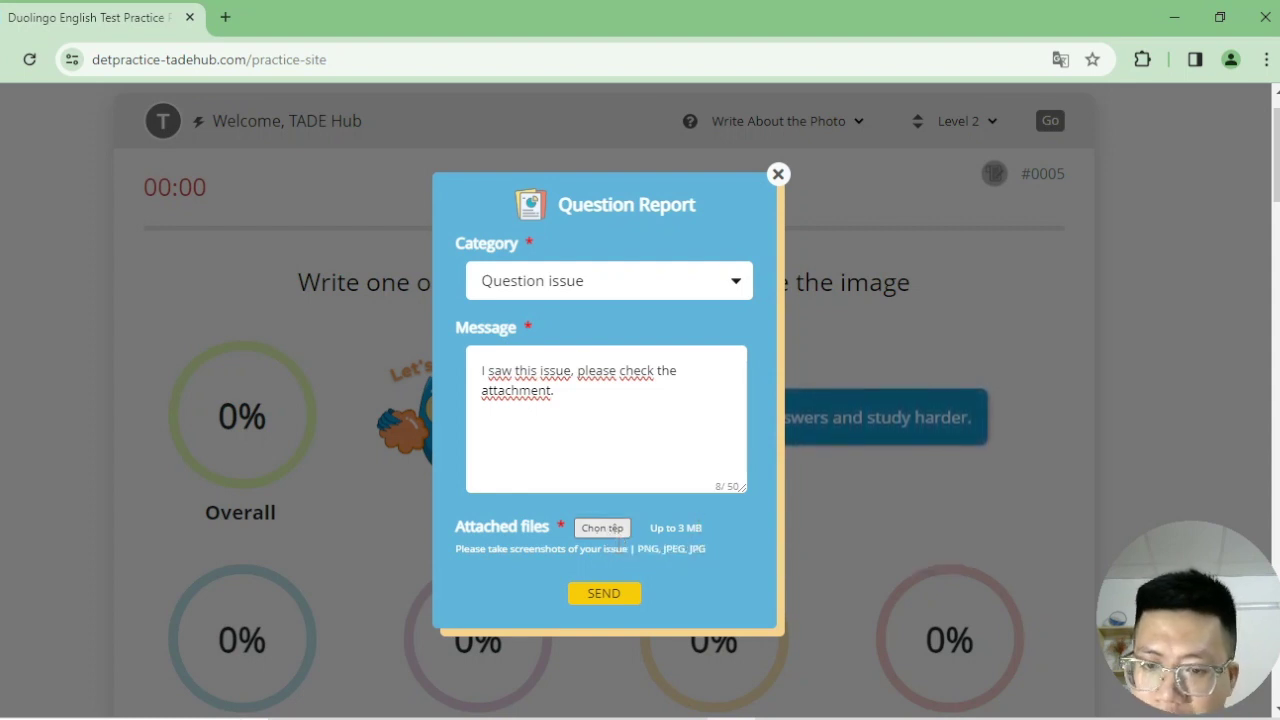
{"action": "left_click", "coordinate": [619, 597]}
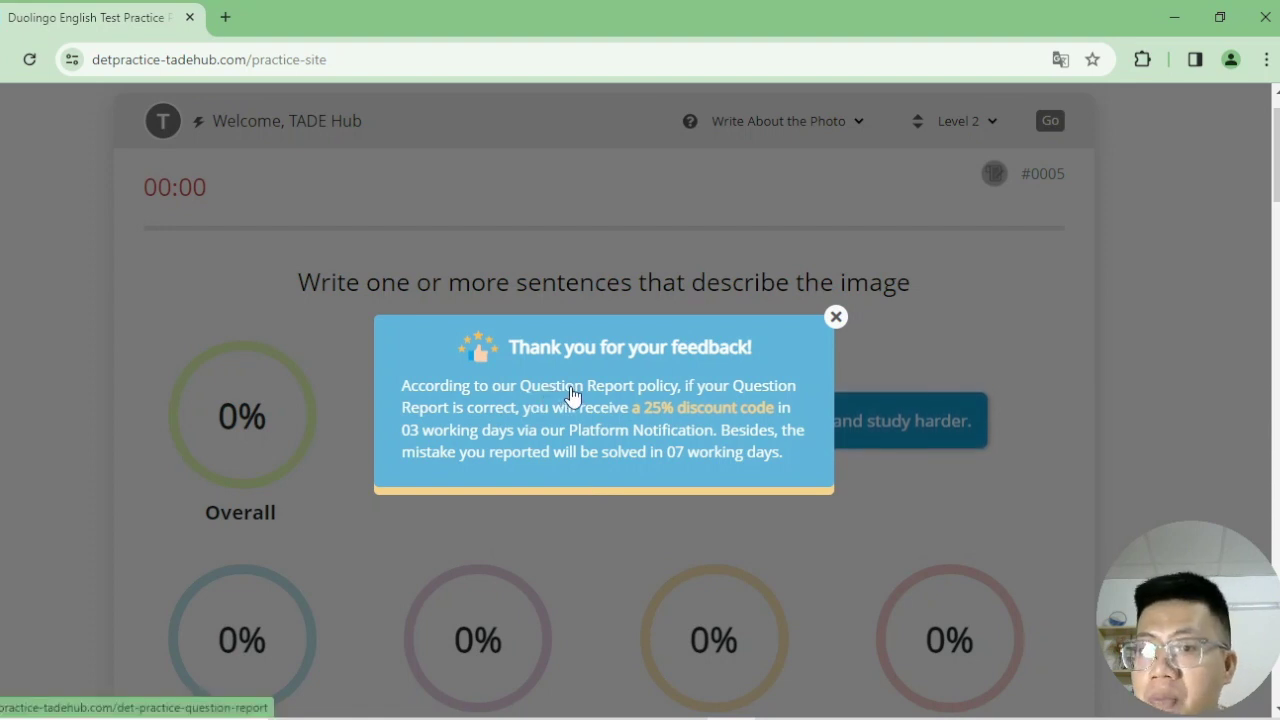
Open the Question Report rewards policy page from the thank-you popup
{"action": "left_click", "coordinate": [572, 395]}
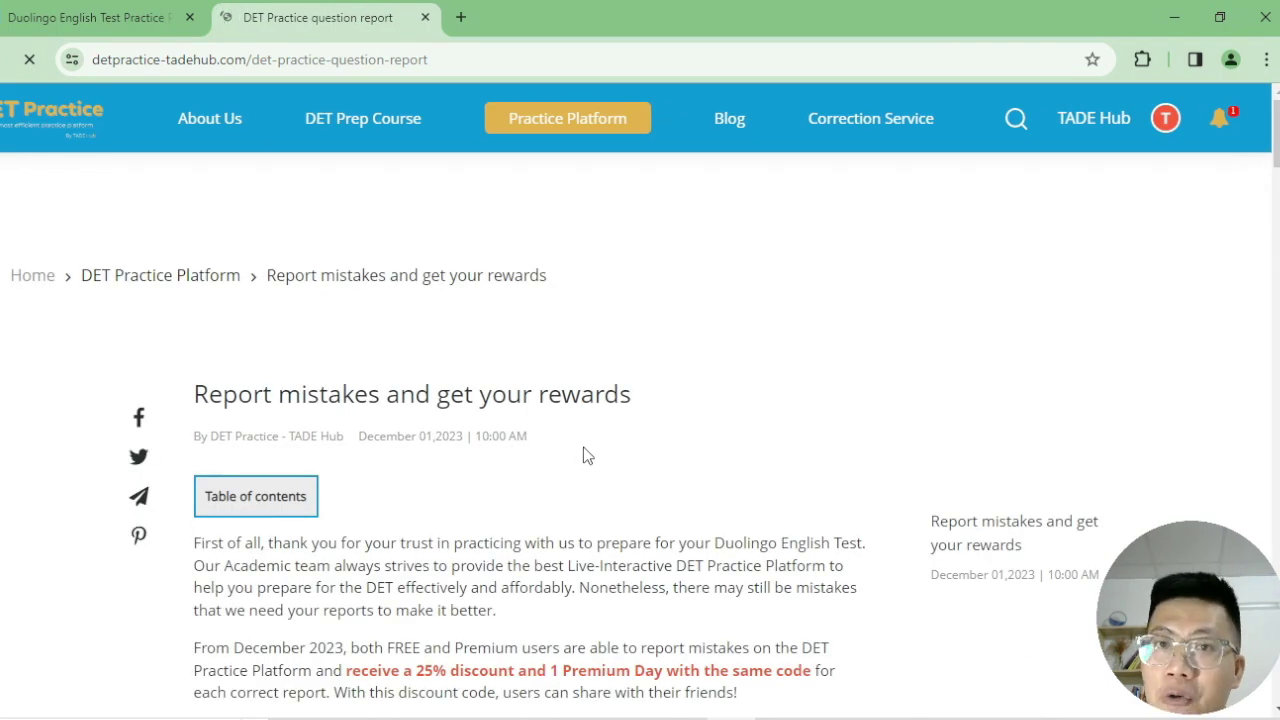
Return to the rewards page tab and show the notifications with the 25% discount code
{"action": "key", "text": "ctrl+shift+Tab"}
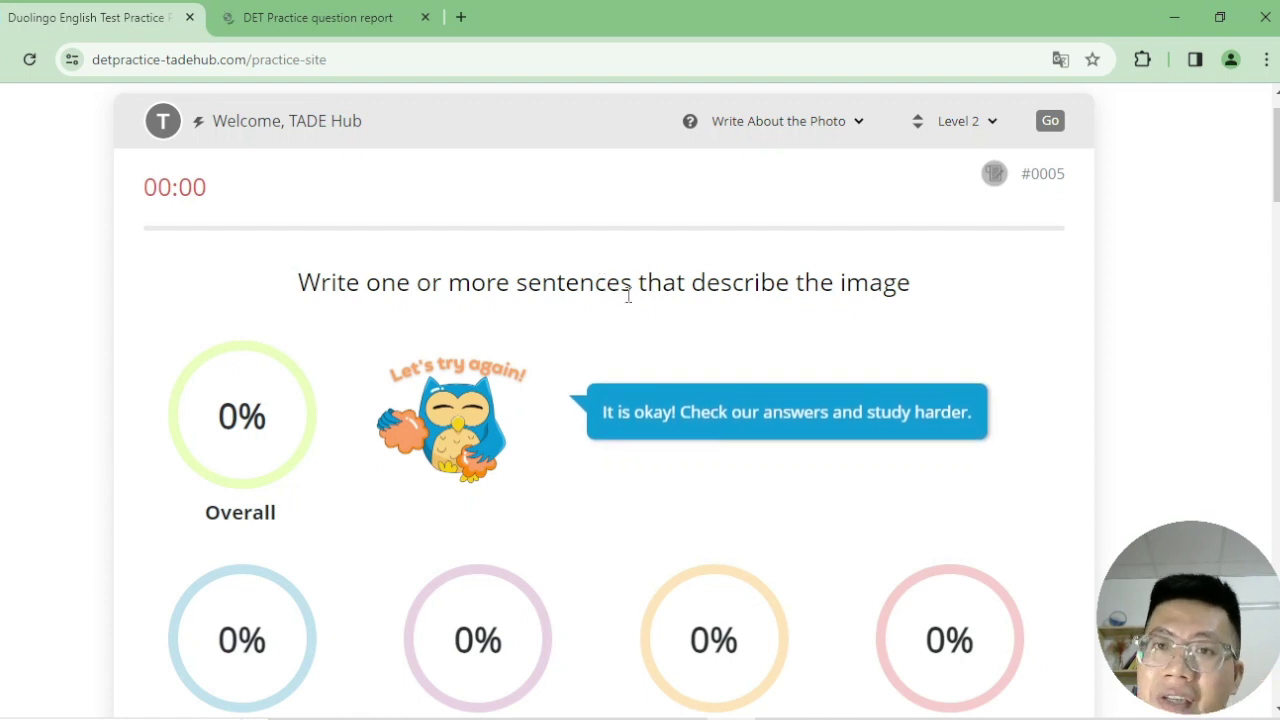
{"action": "key", "text": "ctrl+Tab"}
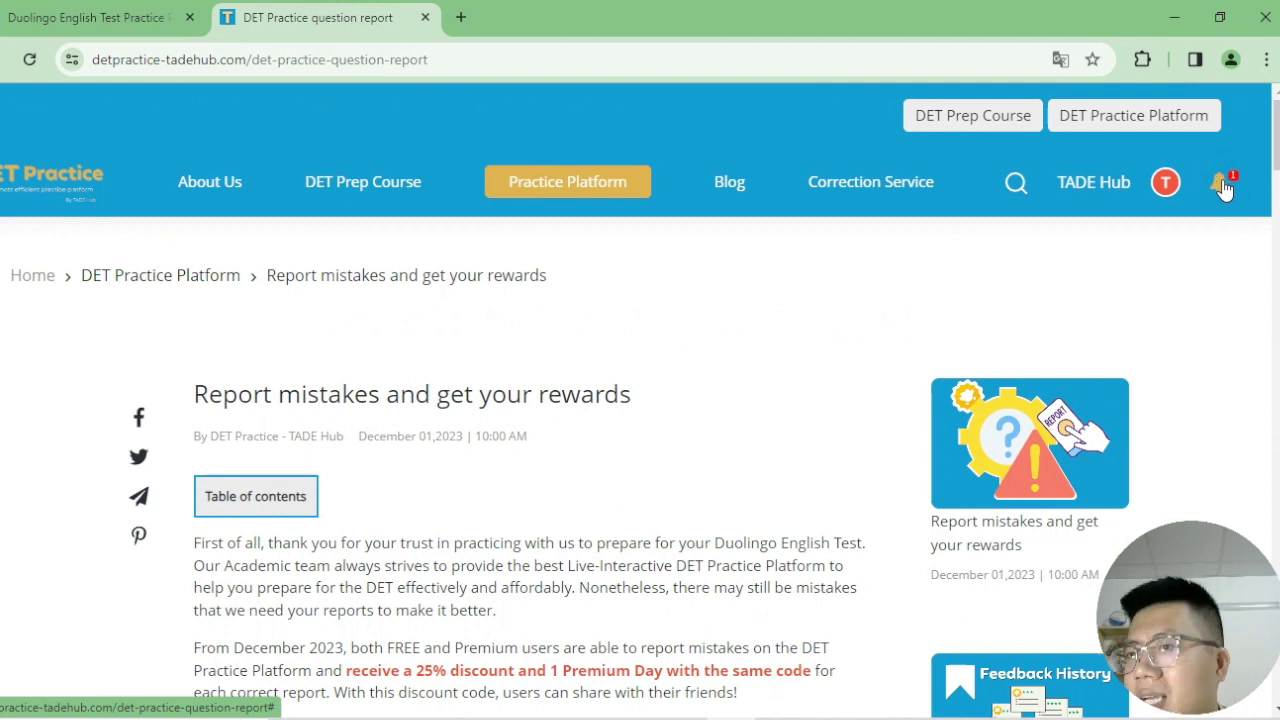
{"action": "left_click", "coordinate": [1220, 255]}
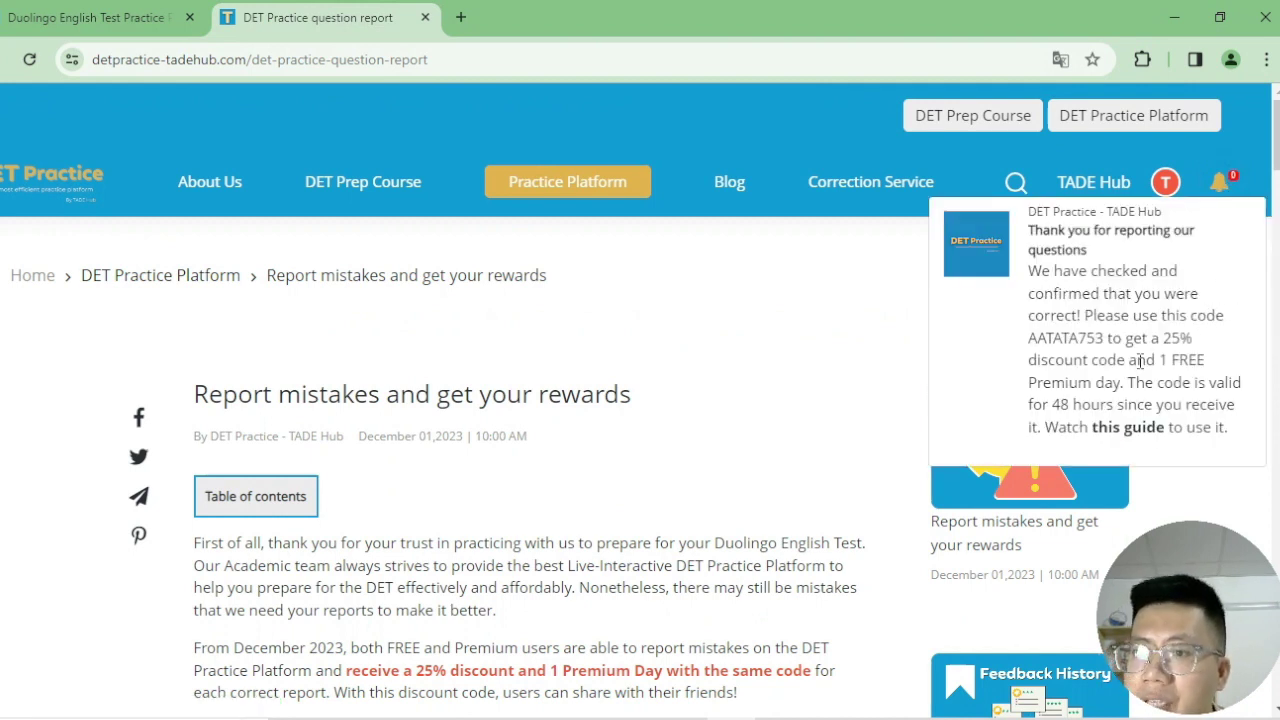
Select the discount code, view its usage guide, then go back to the rewards page
{"action": "left_click", "coordinate": [1030, 338]}
{"action": "left_click_drag", "start_coordinate": [1042, 341], "coordinate": [1103, 340]}
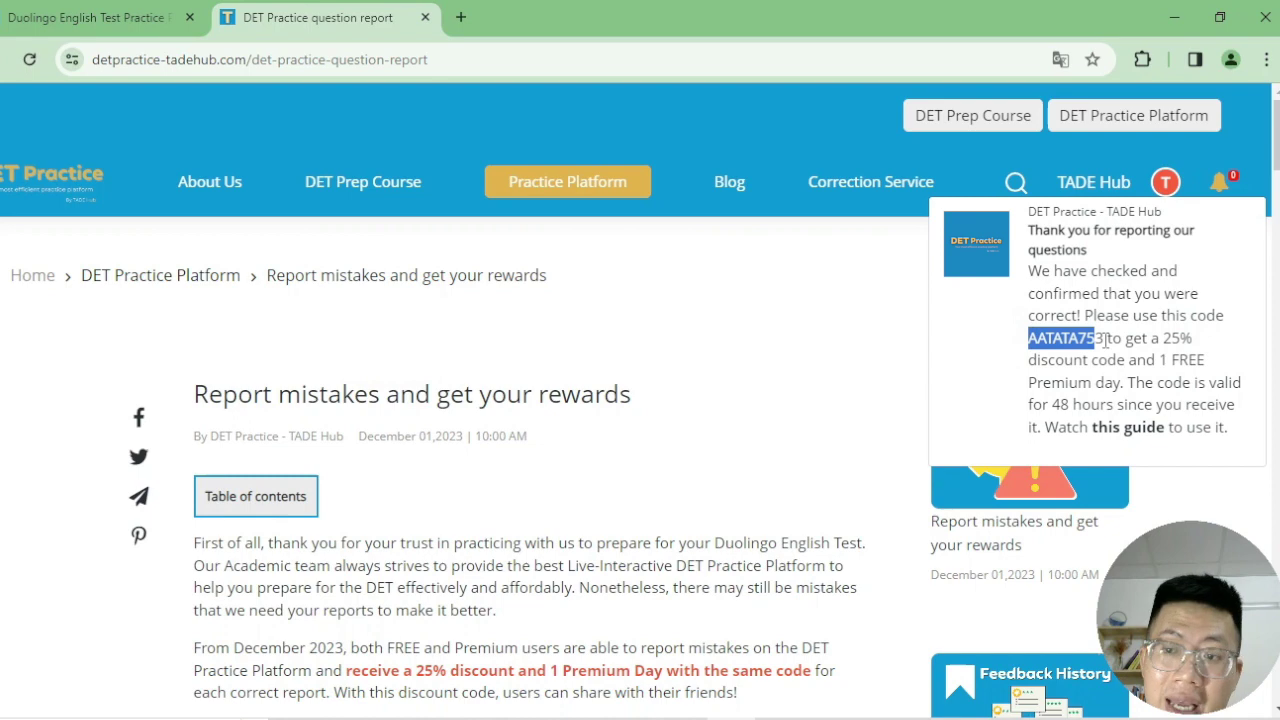
{"action": "left_click", "coordinate": [1125, 433]}
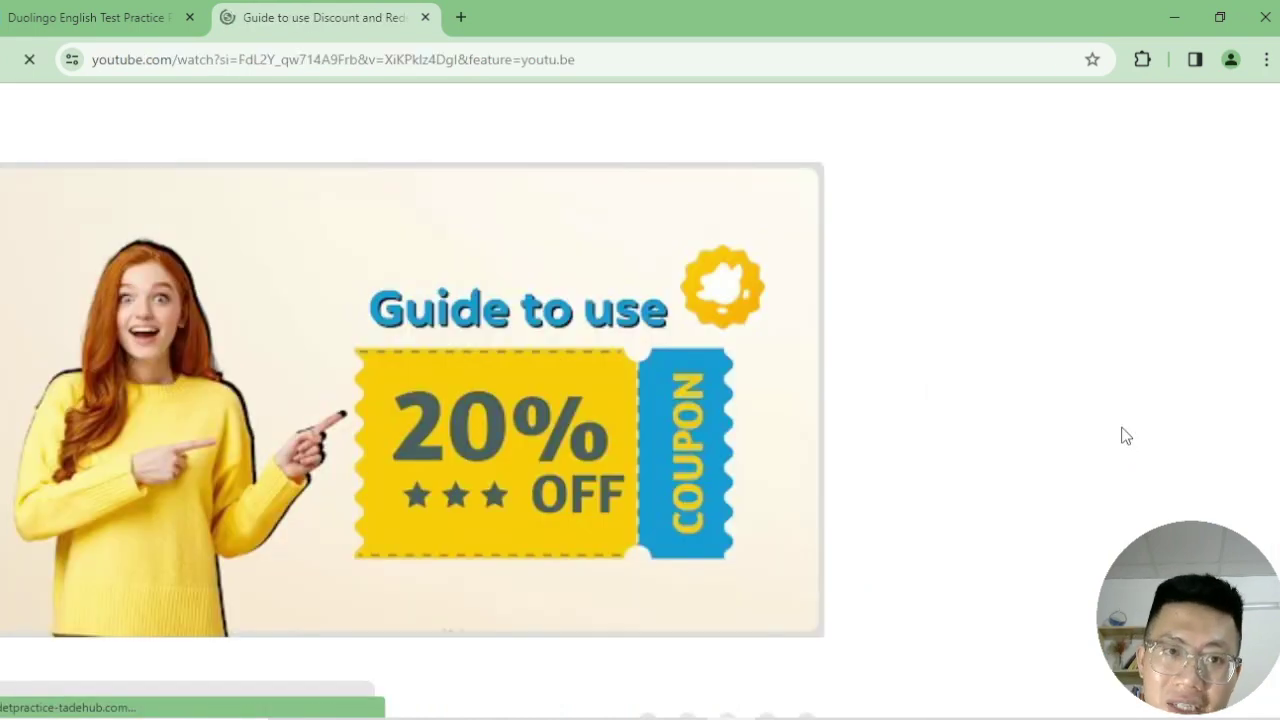
{"action": "key", "text": "alt+Left"}
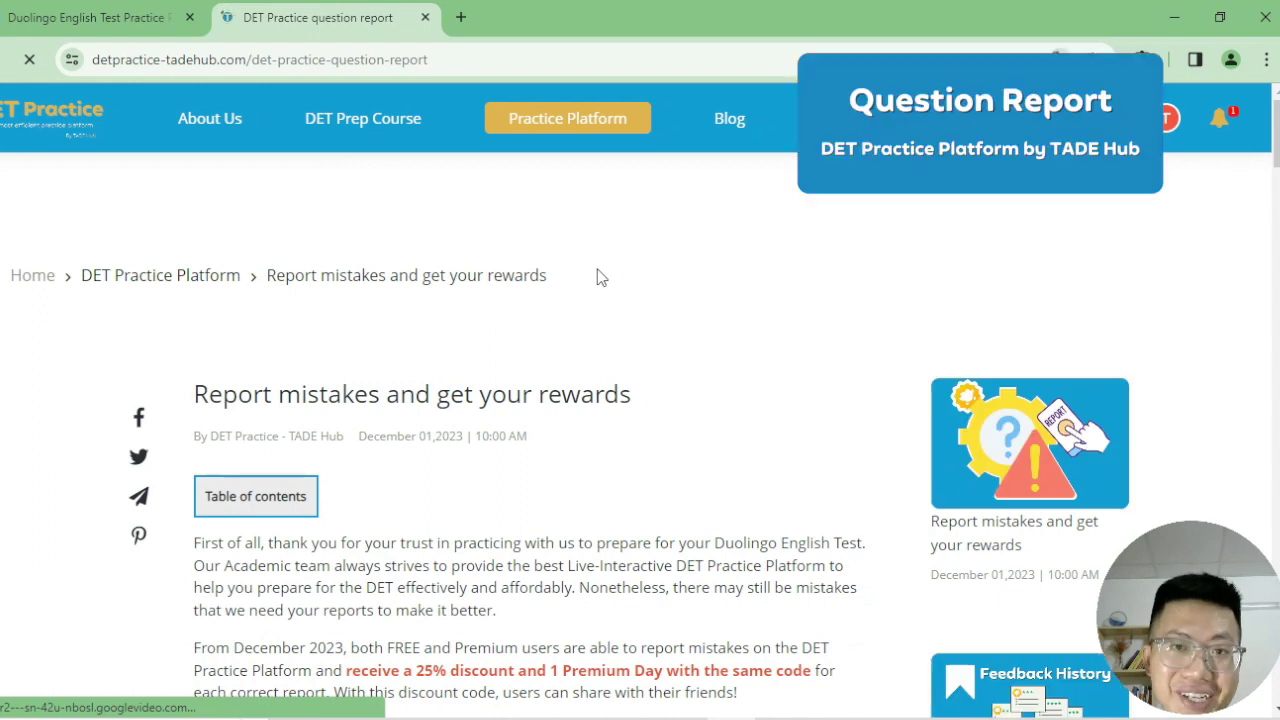